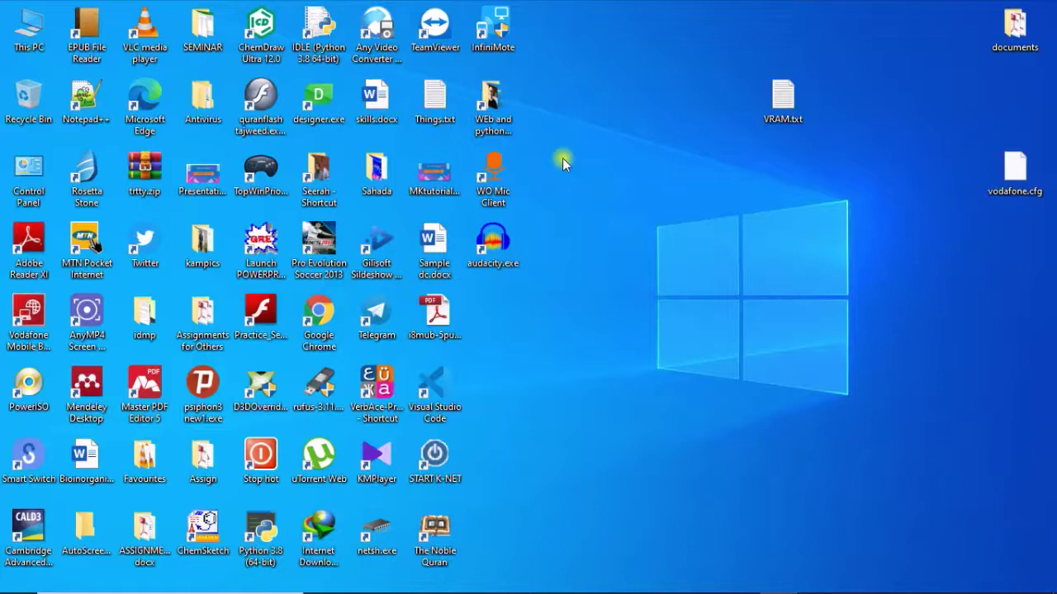
Reach the internal display's Advanced display settings (1366×768) through the desktop's Display settings
right_click(563, 163)
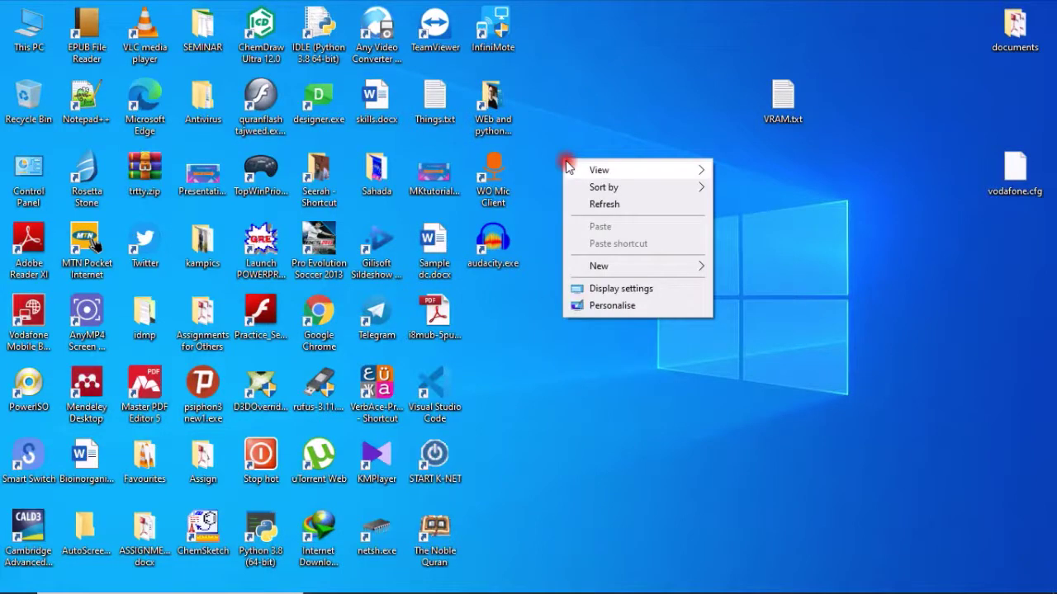
click(624, 291)
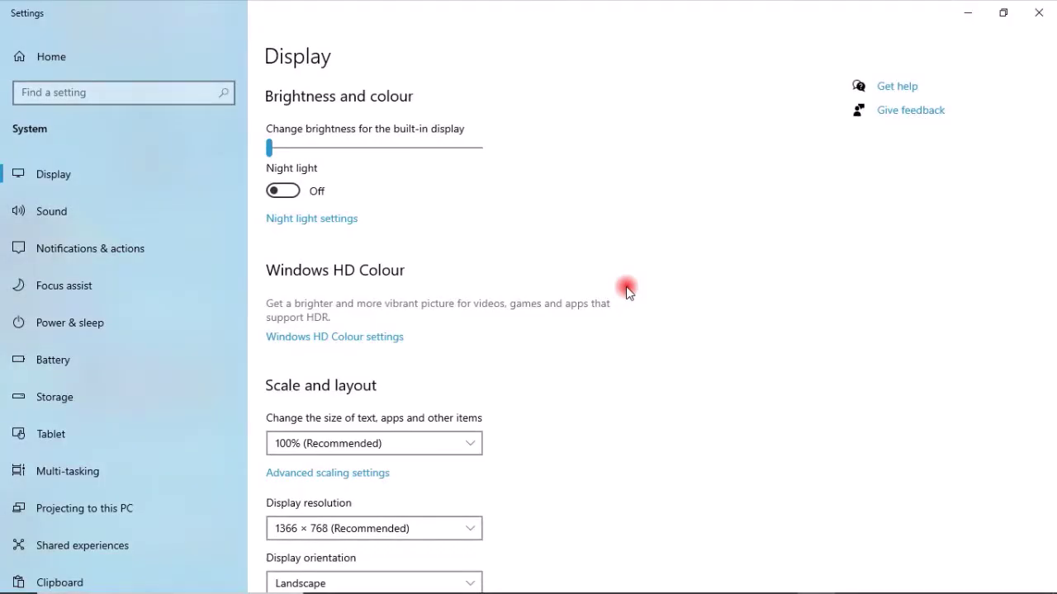
drag(1051, 235, 1054, 407)
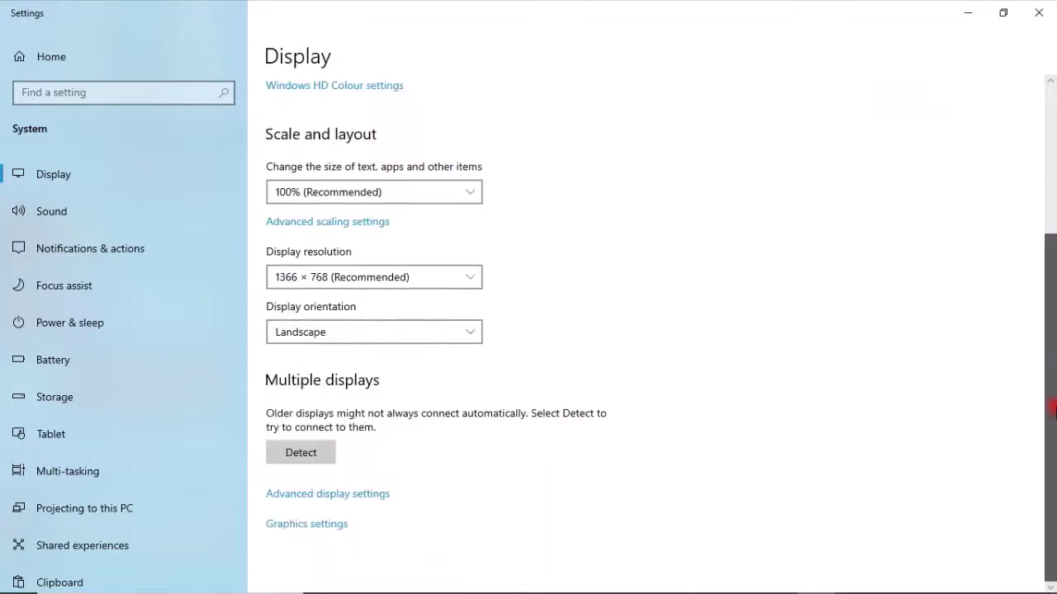
click(313, 497)
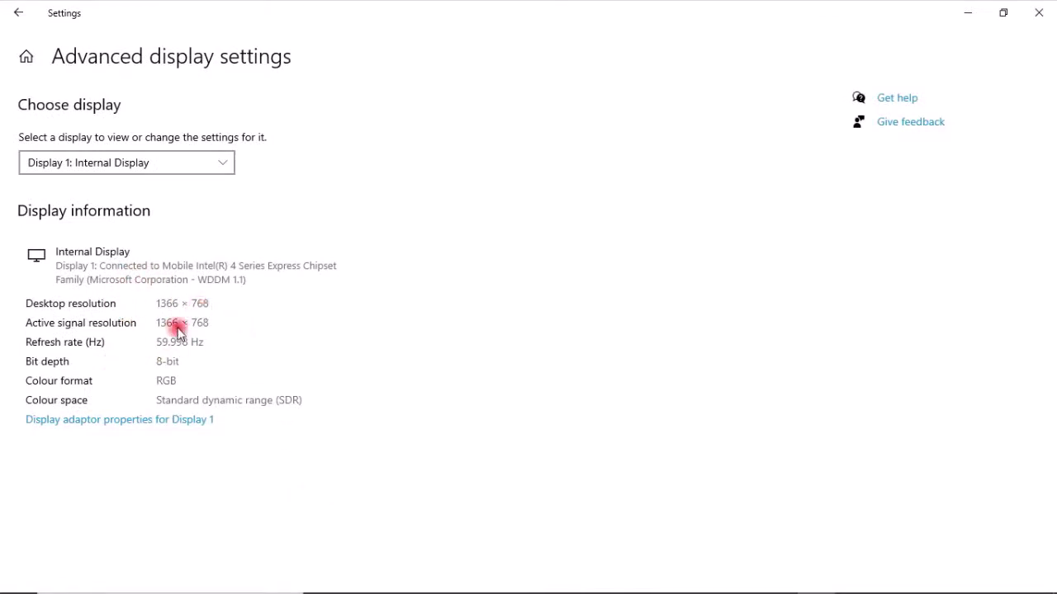
click(122, 423)
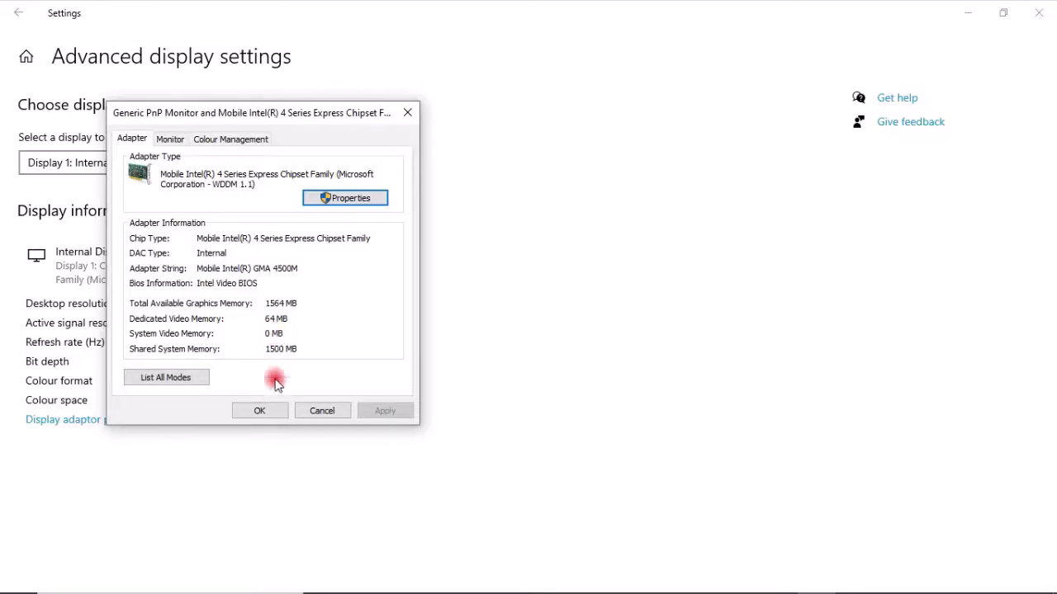
click(260, 412)
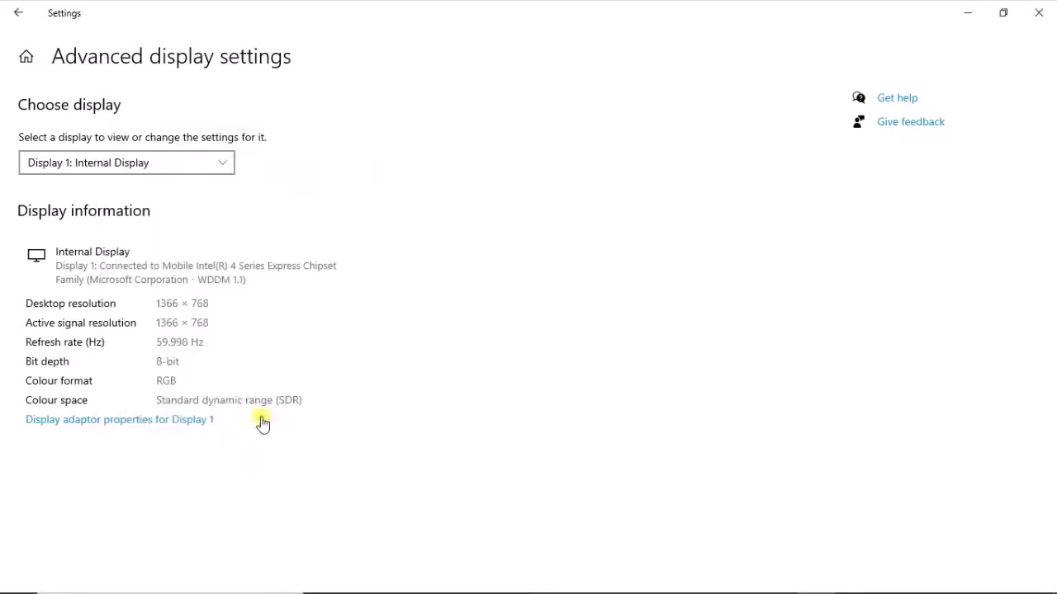
Close Settings and launch the Run box by searching Windows for 'run'
click(1038, 12)
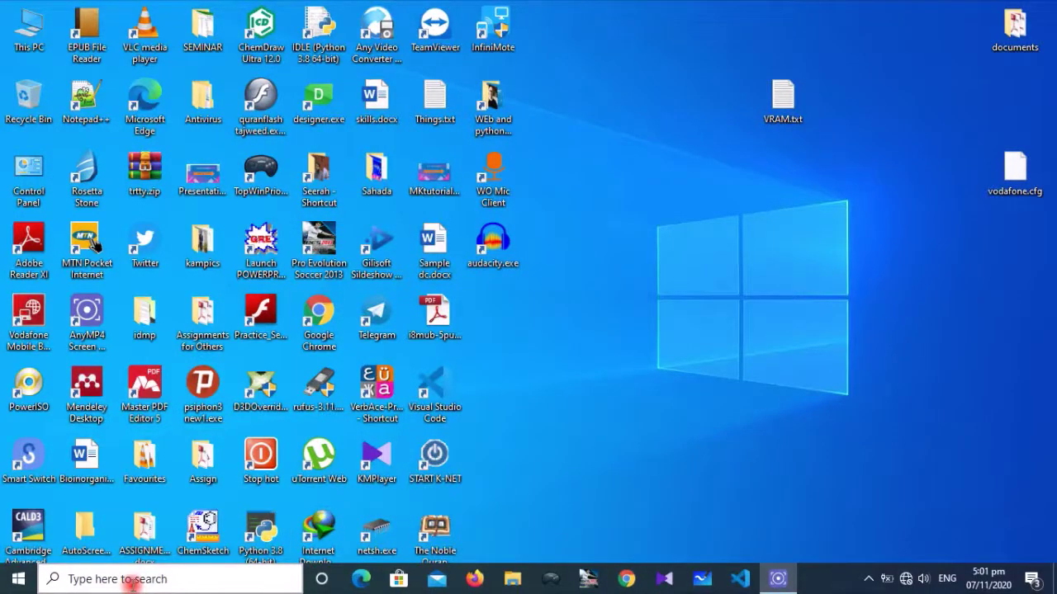
click(132, 583)
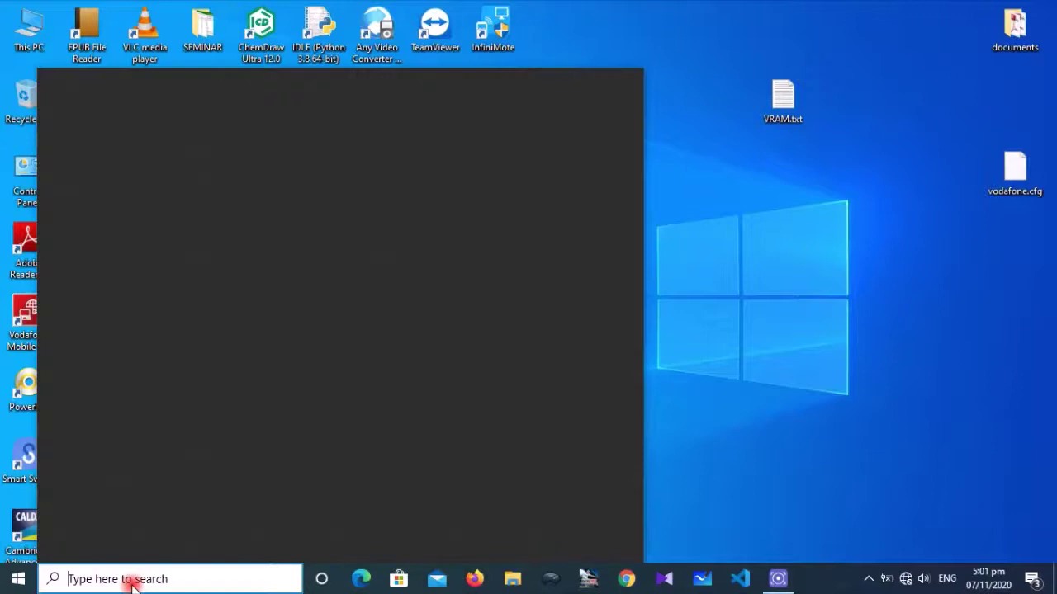
text(run)
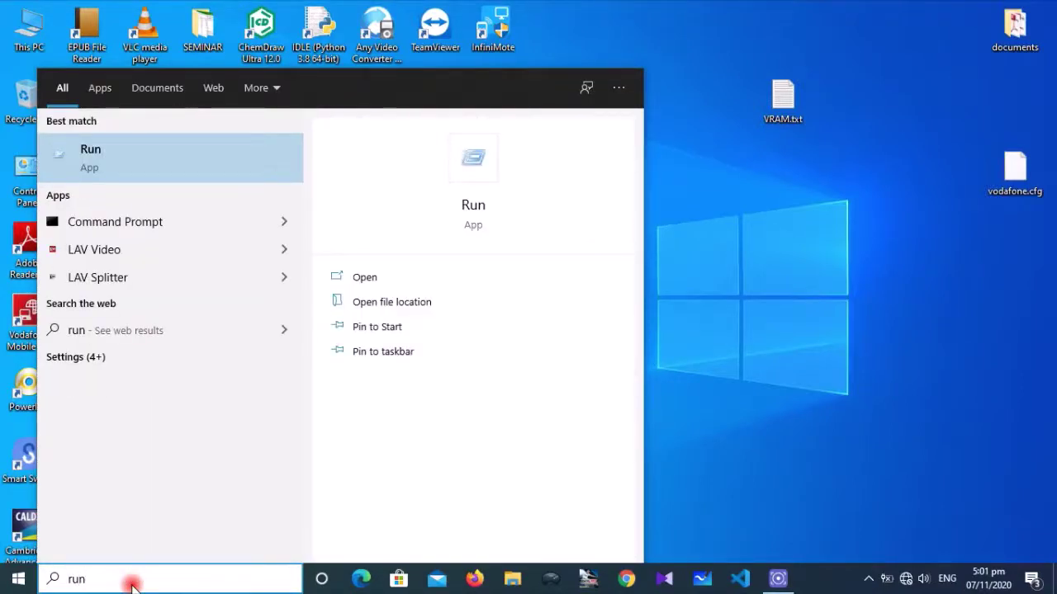
key(Return)
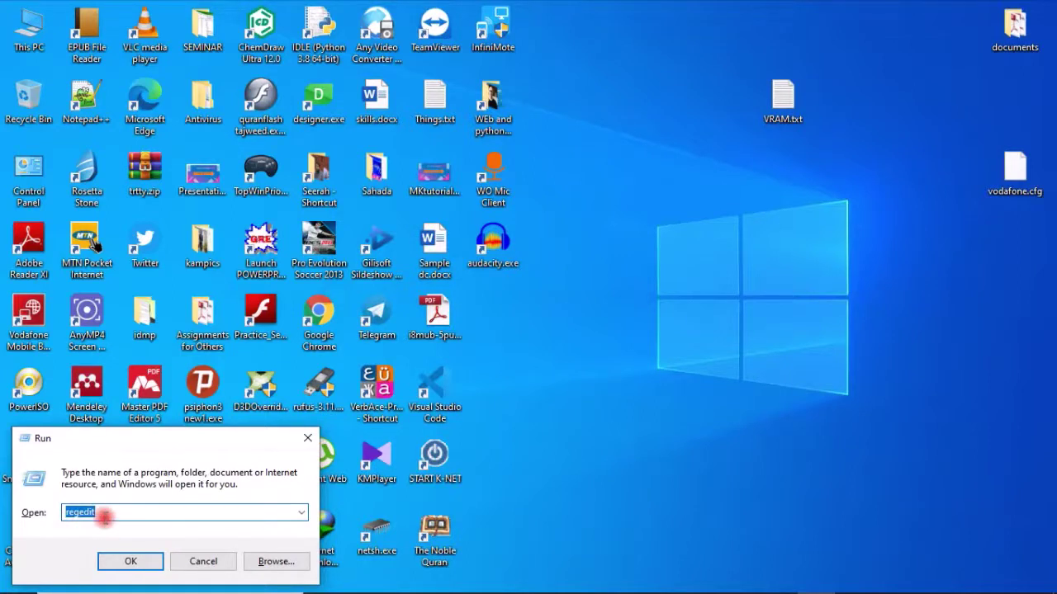
Start regedit from Run, collapse HKEY_LOCAL_MACHINE, and open the desktop VRAM.txt notes
click(132, 559)
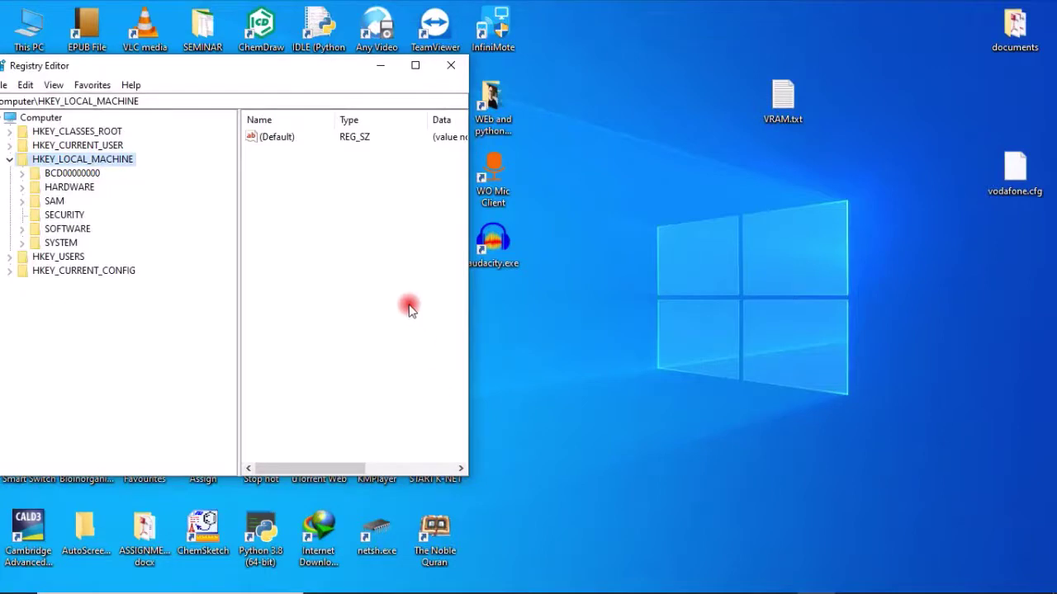
click(10, 160)
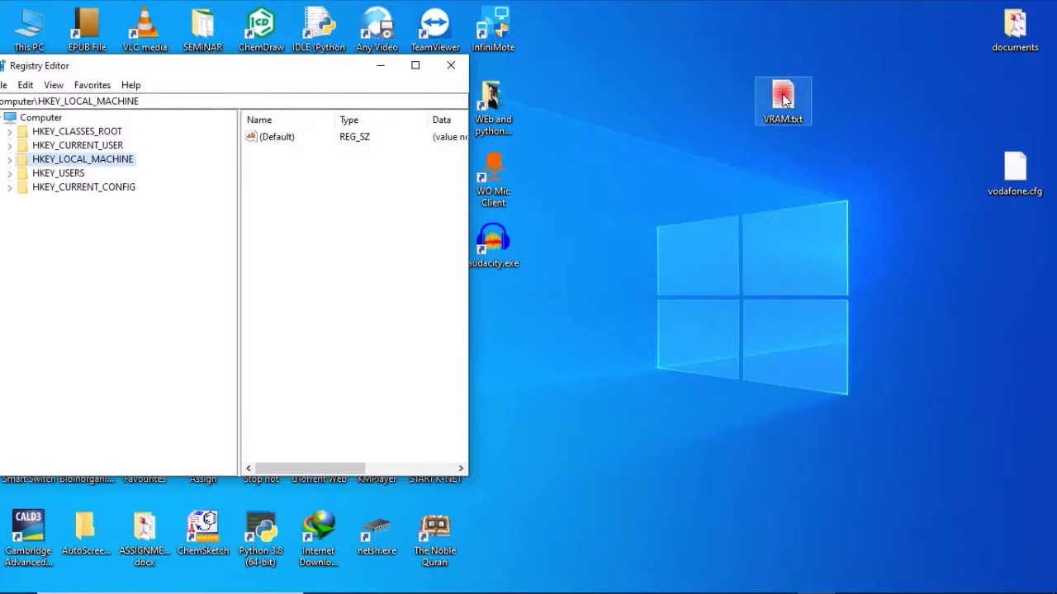
double_click(784, 97)
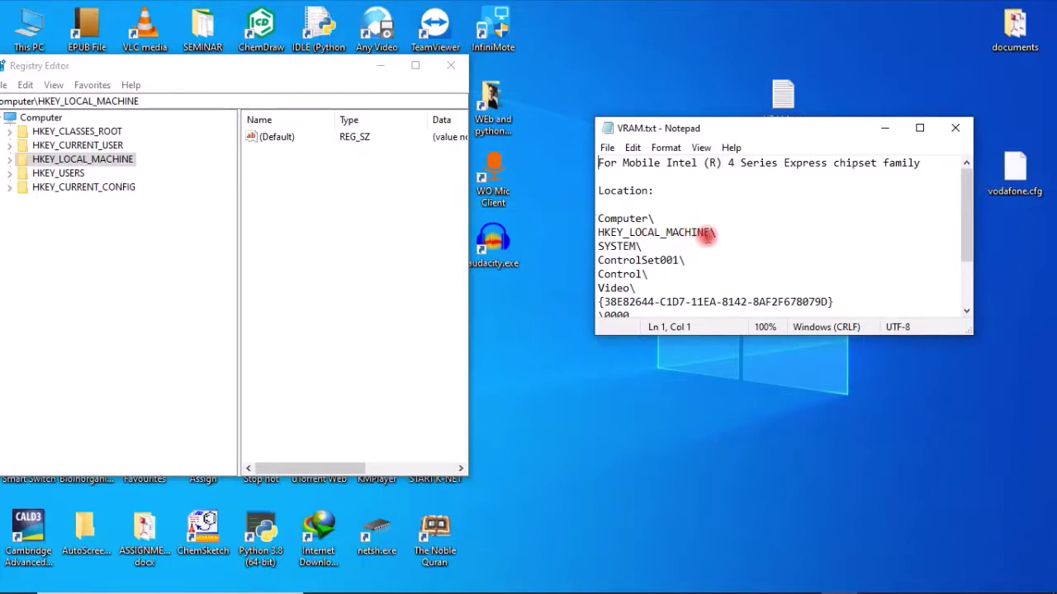
Expand HKEY_LOCAL_MACHINE\SYSTEM\ControlSet001\Control in the registry tree
click(9, 159)
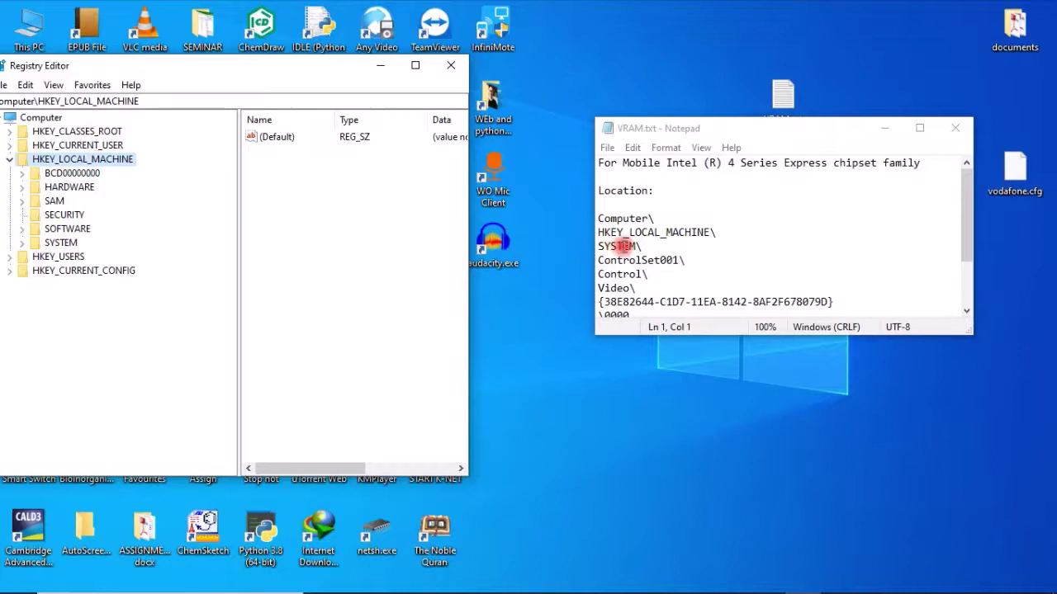
click(23, 245)
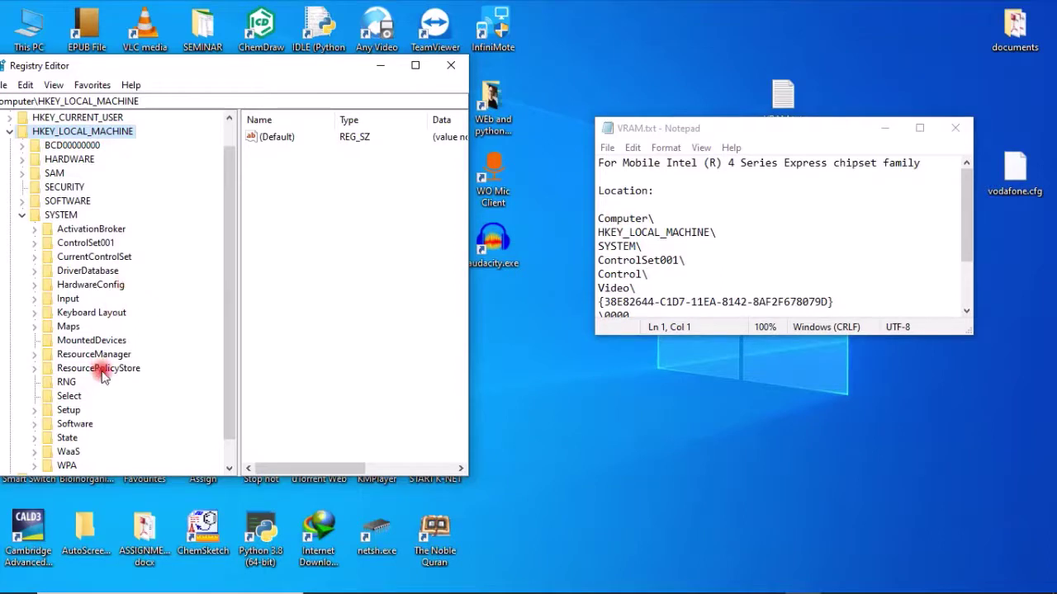
click(35, 242)
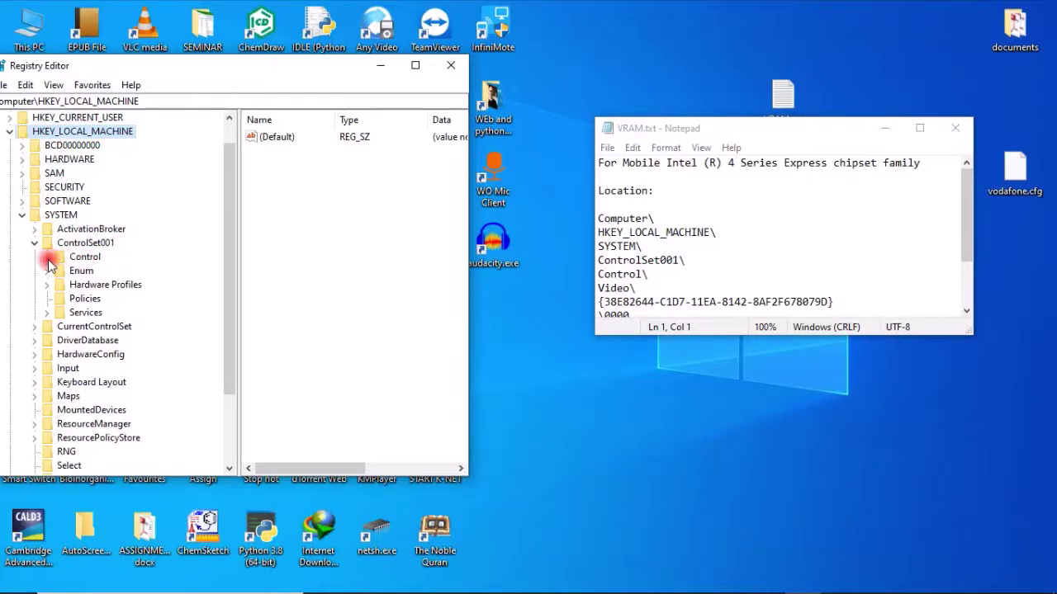
click(47, 259)
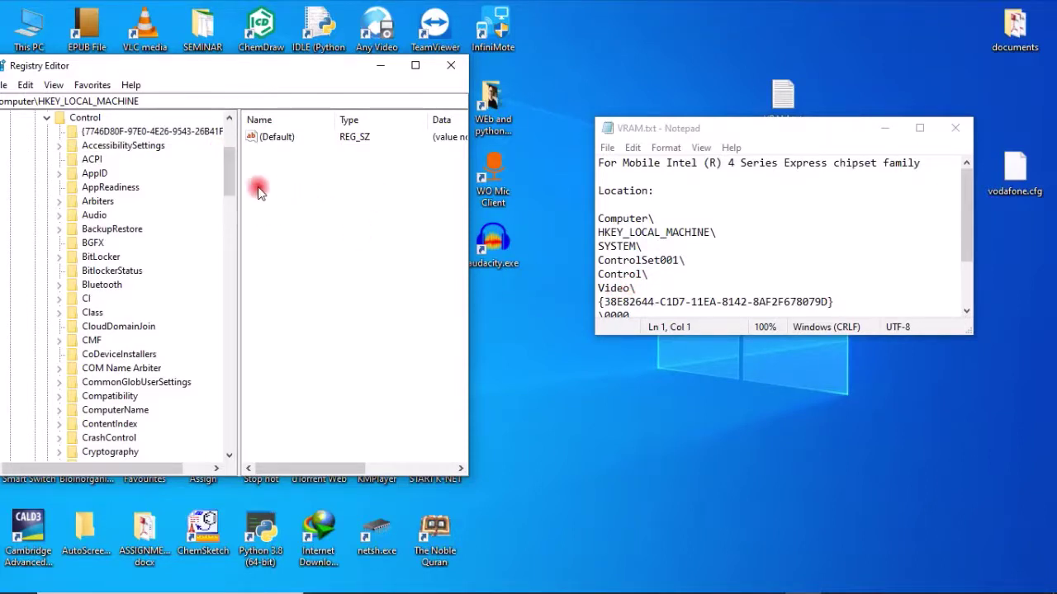
Expand Video and its {38E82644-C1D7-11EA-8142-8AF2F678079D} subkey, showing 0000, 0001 and Video
drag(226, 175, 233, 389)
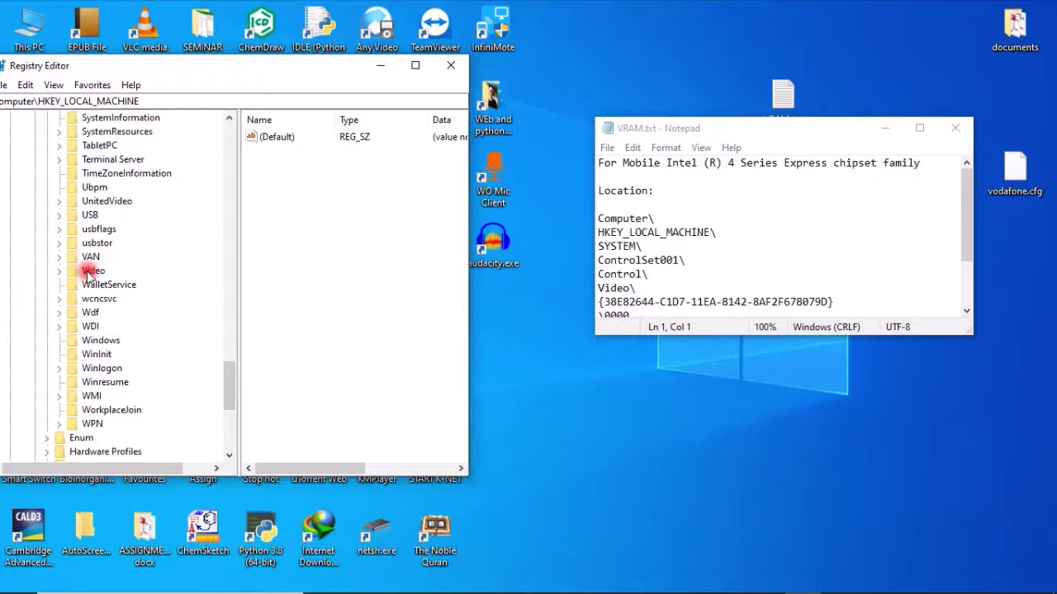
click(59, 271)
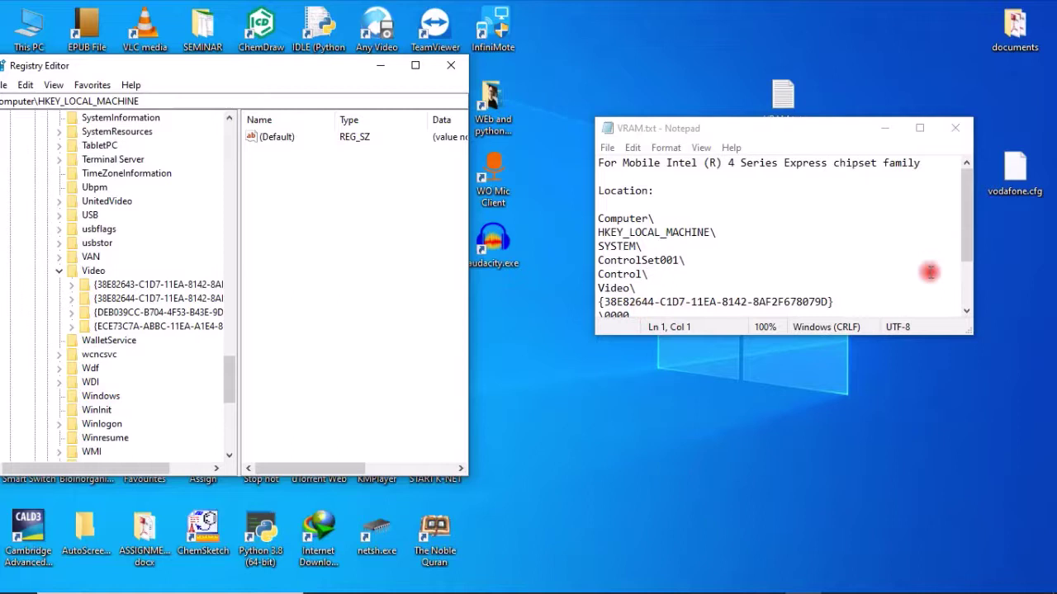
drag(965, 255, 964, 277)
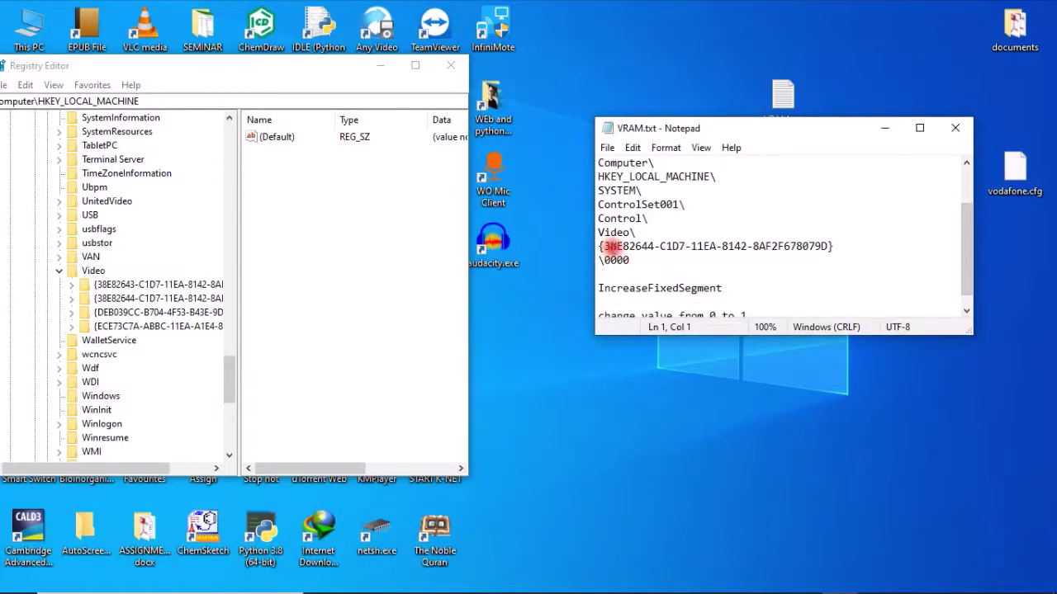
click(73, 285)
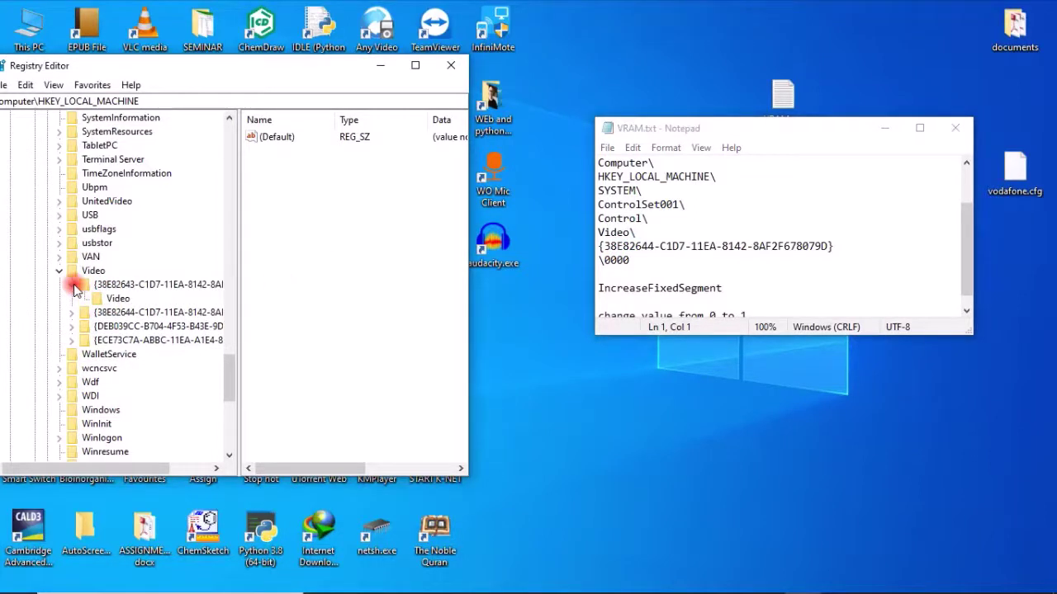
click(73, 284)
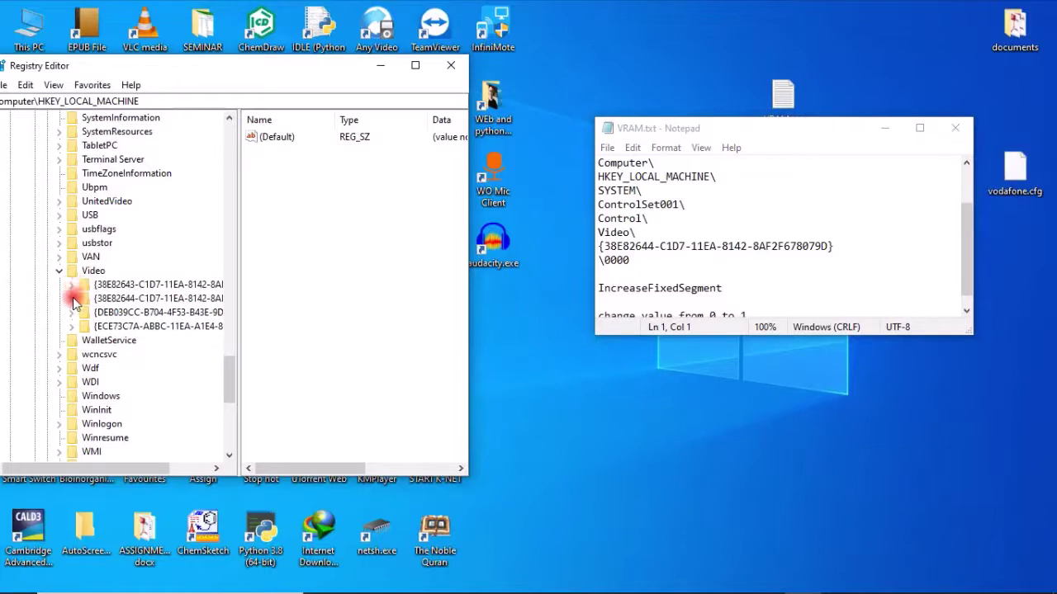
click(72, 299)
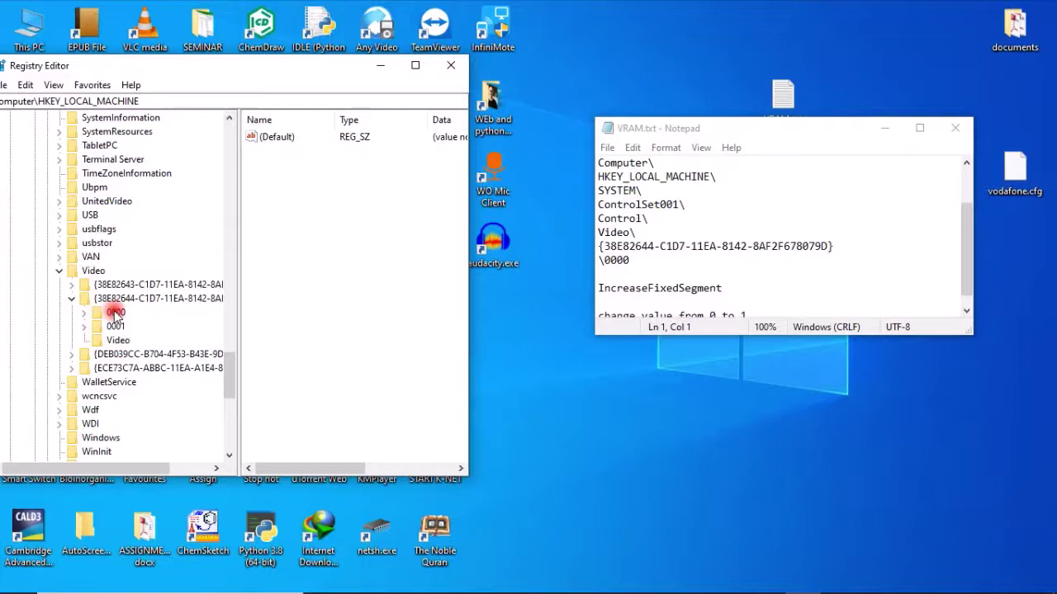
Select the 0000 key, maximize the window, and scroll to IncreaseFixedSegment, currently 0
click(114, 312)
click(114, 312)
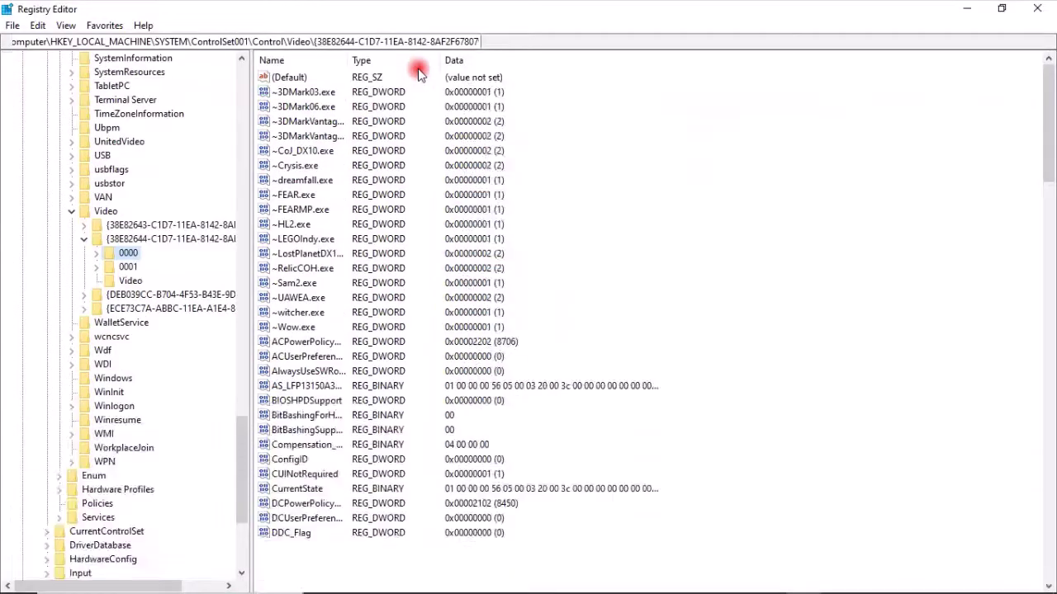
click(416, 66)
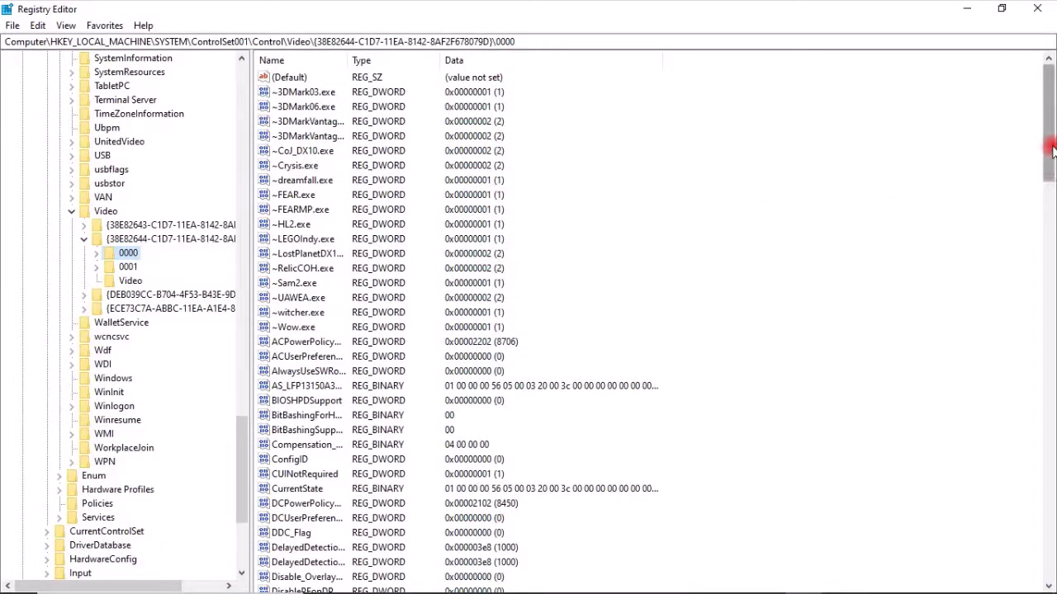
drag(1052, 156, 1052, 378)
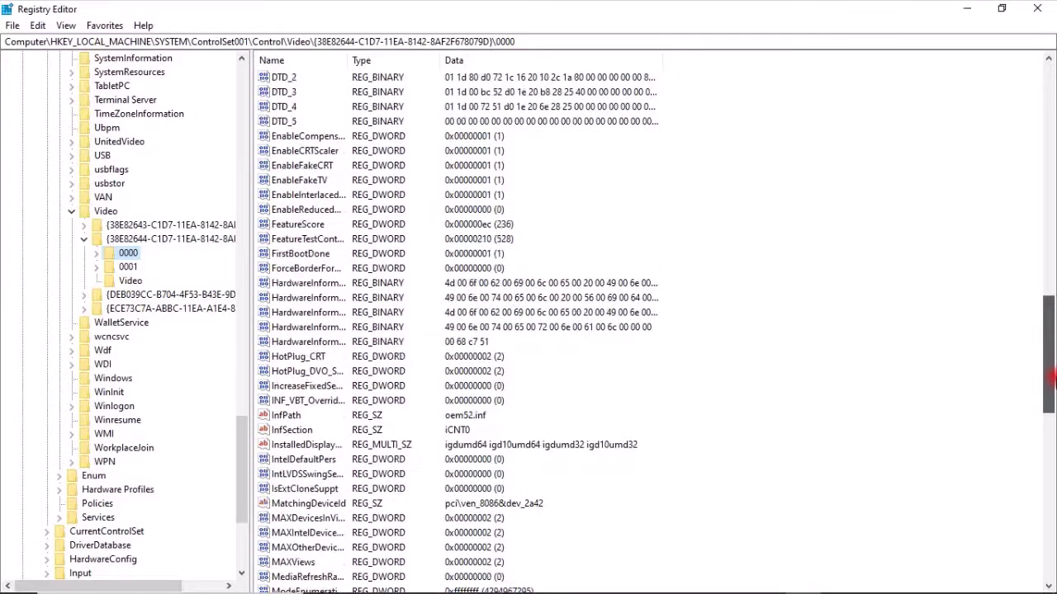
drag(1052, 379, 1052, 416)
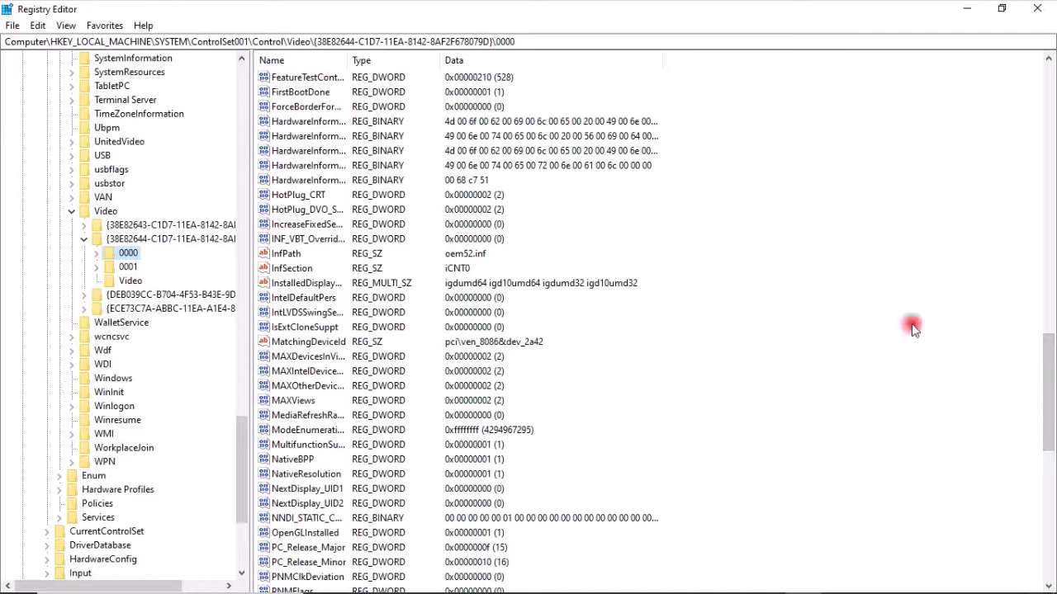
Change IncreaseFixedSegment's value data to 1, then close Registry Editor
double_click(302, 228)
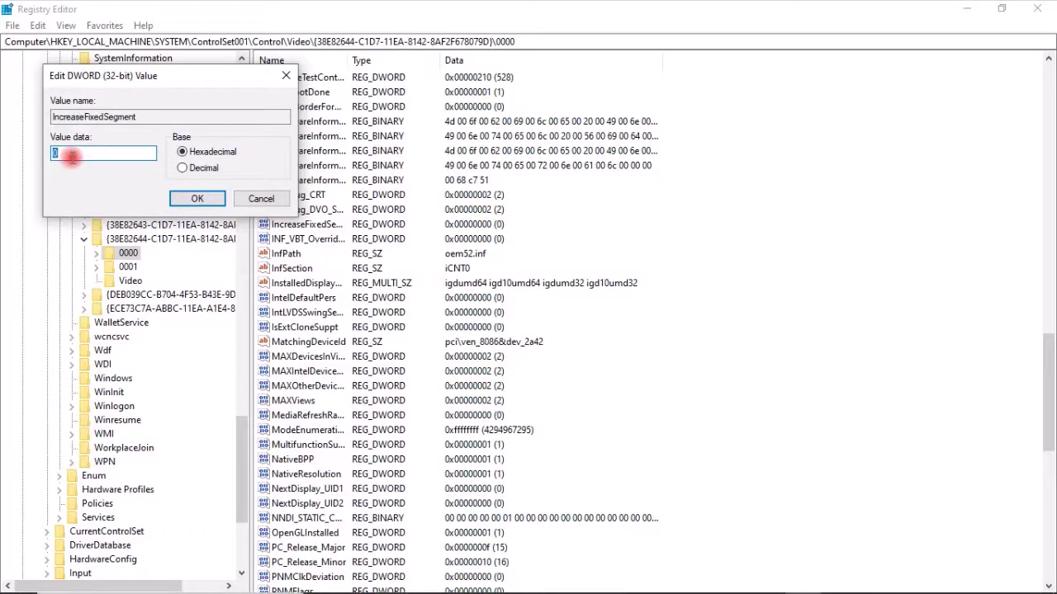
text(1)
click(197, 198)
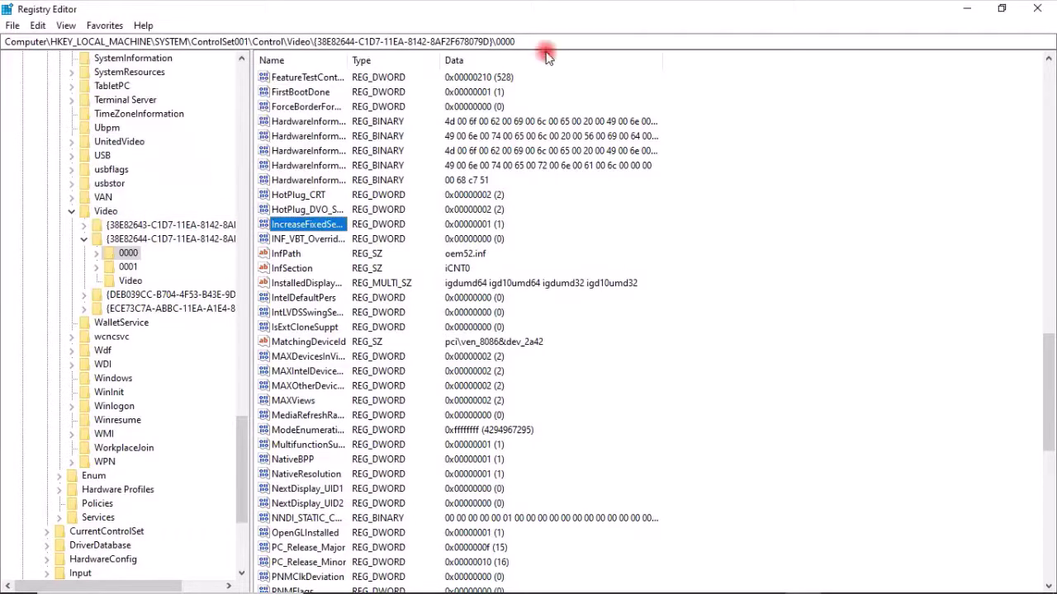
click(1037, 8)
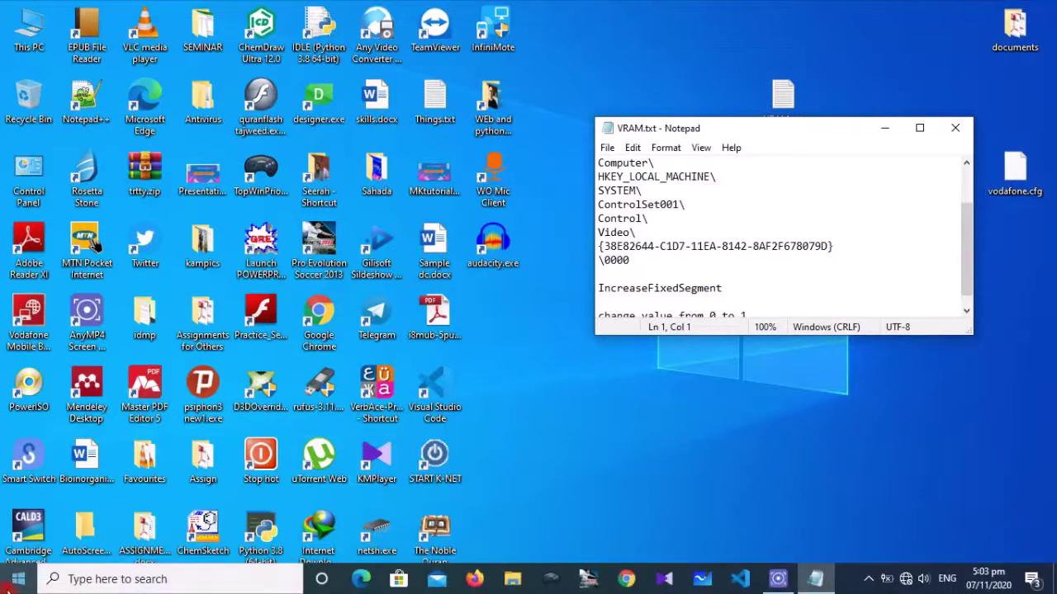
Open and dismiss the Start menu power options, then minimize the VRAM.txt notes
click(8, 585)
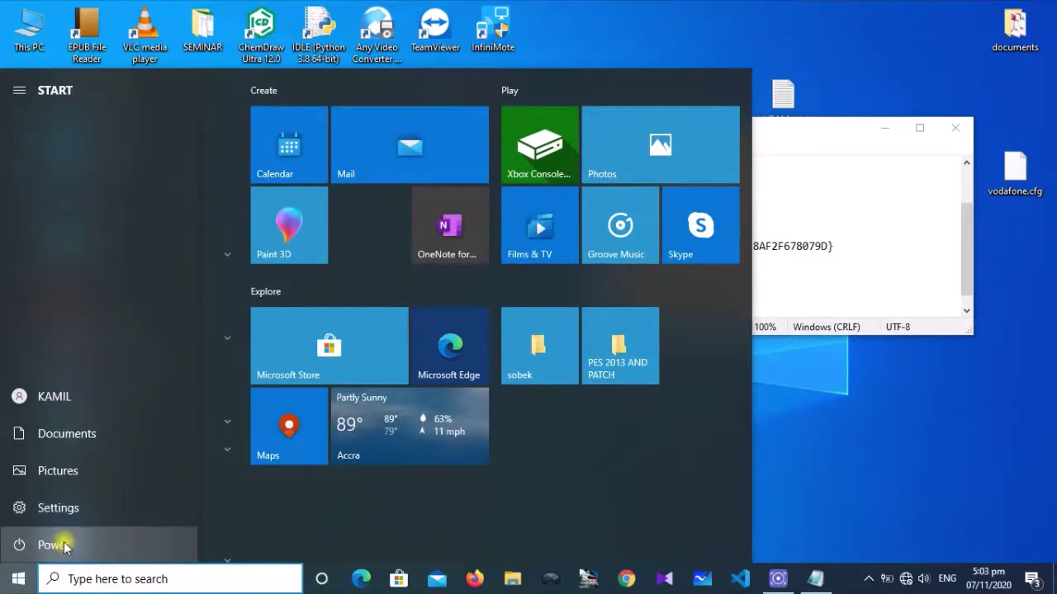
click(63, 545)
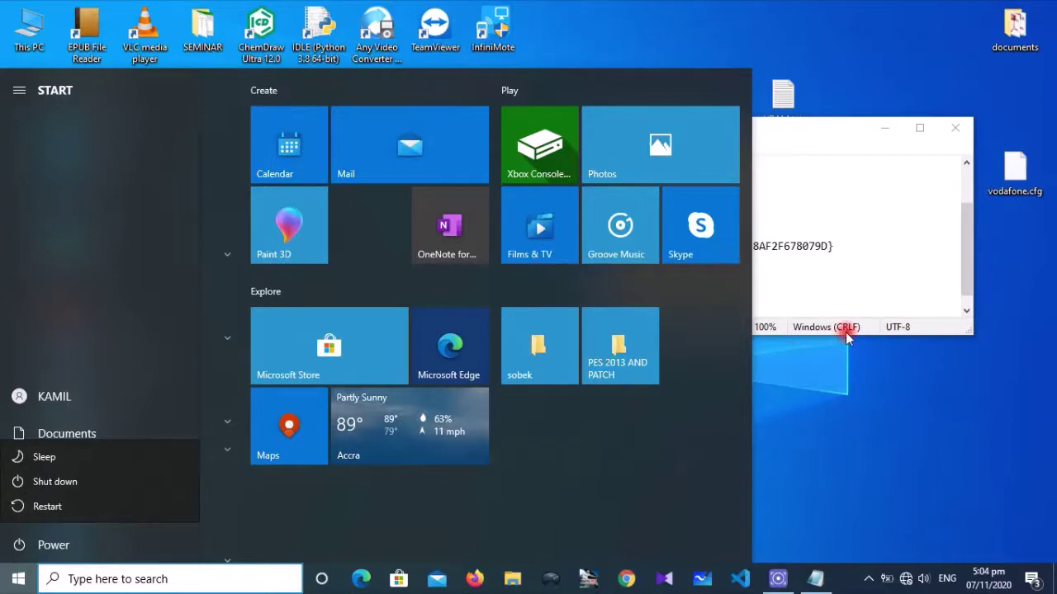
click(845, 383)
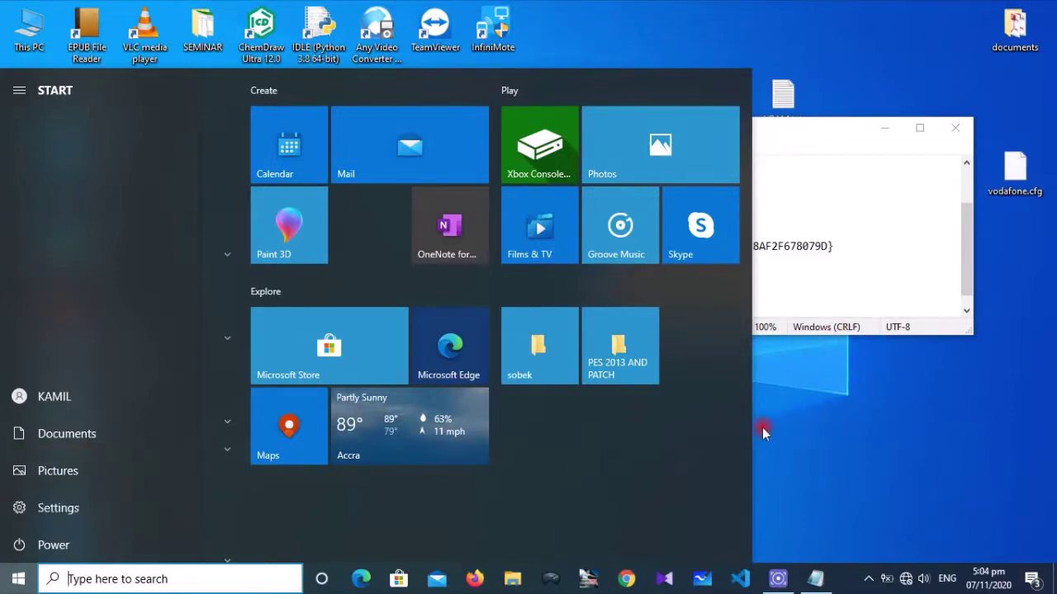
click(777, 579)
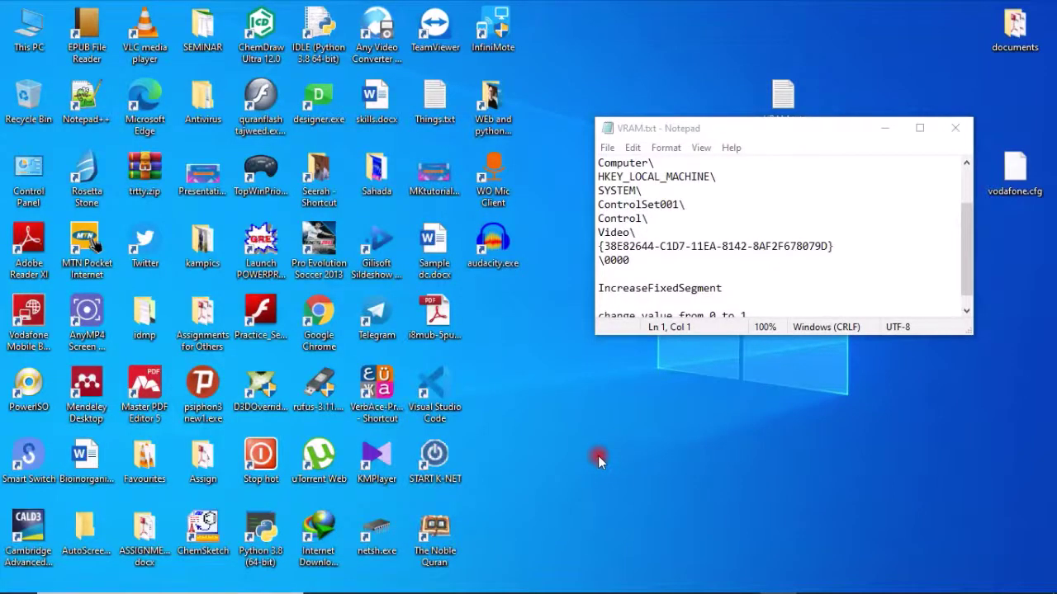
click(561, 578)
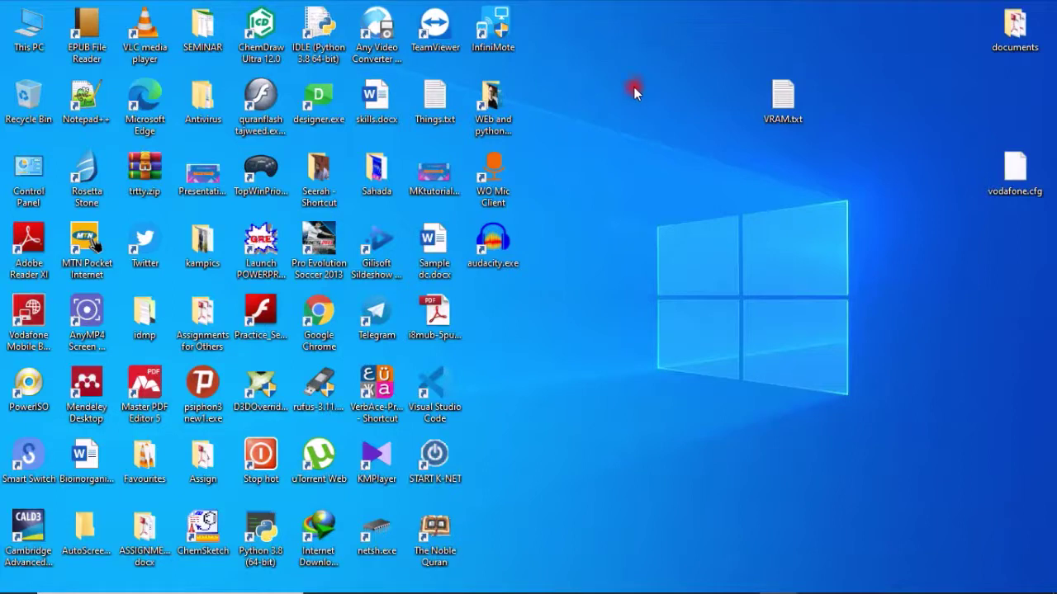
Return to the internal display's Advanced display settings through the desktop's Display settings
right_click(574, 132)
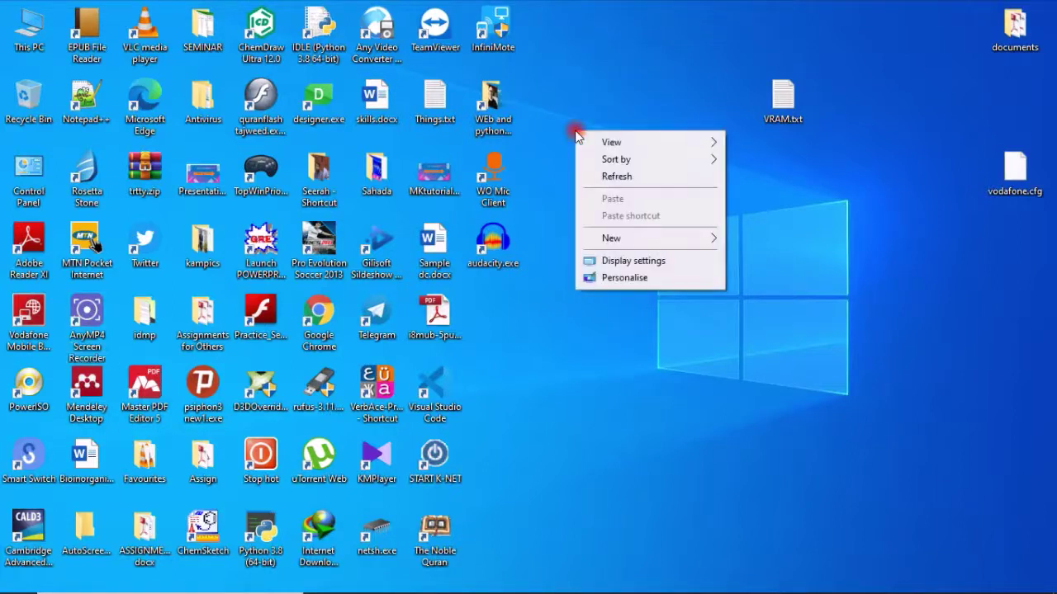
click(616, 260)
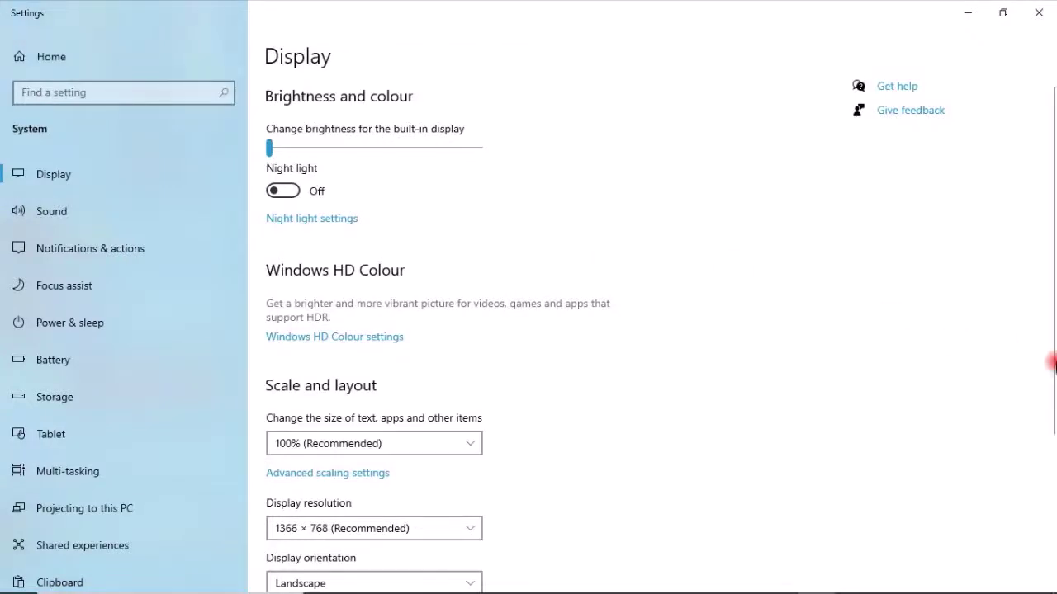
drag(1054, 363, 1054, 528)
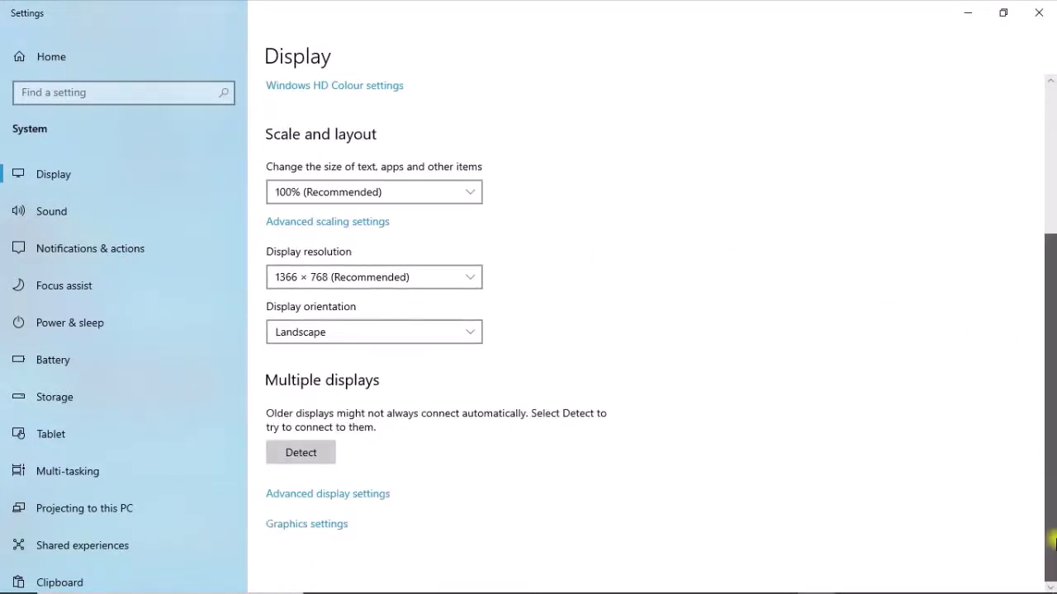
click(336, 495)
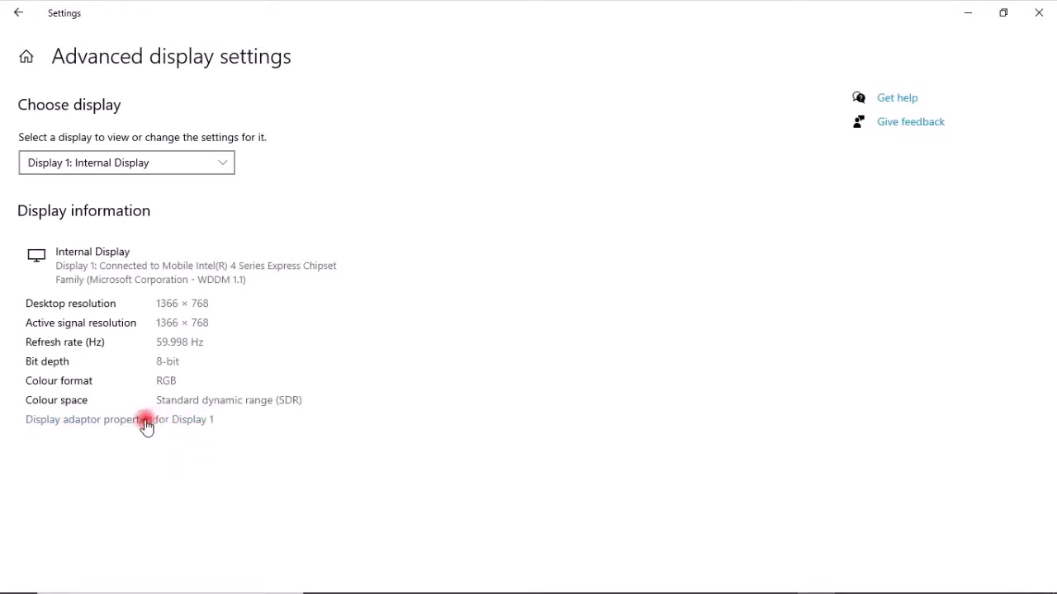
click(137, 427)
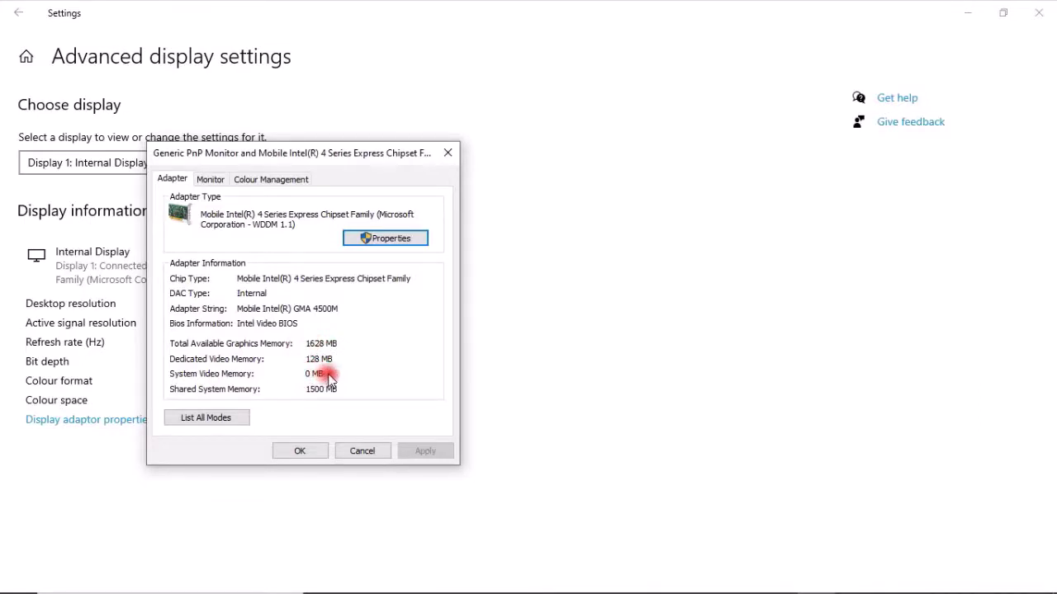
click(446, 157)
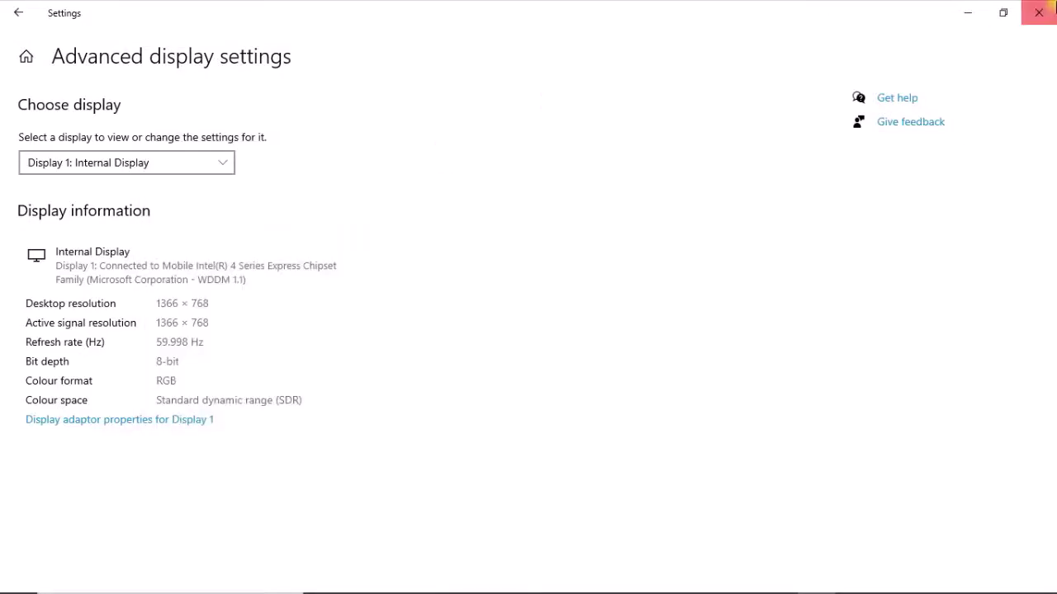
Close Settings and relaunch regedit with Win+R
click(1038, 12)
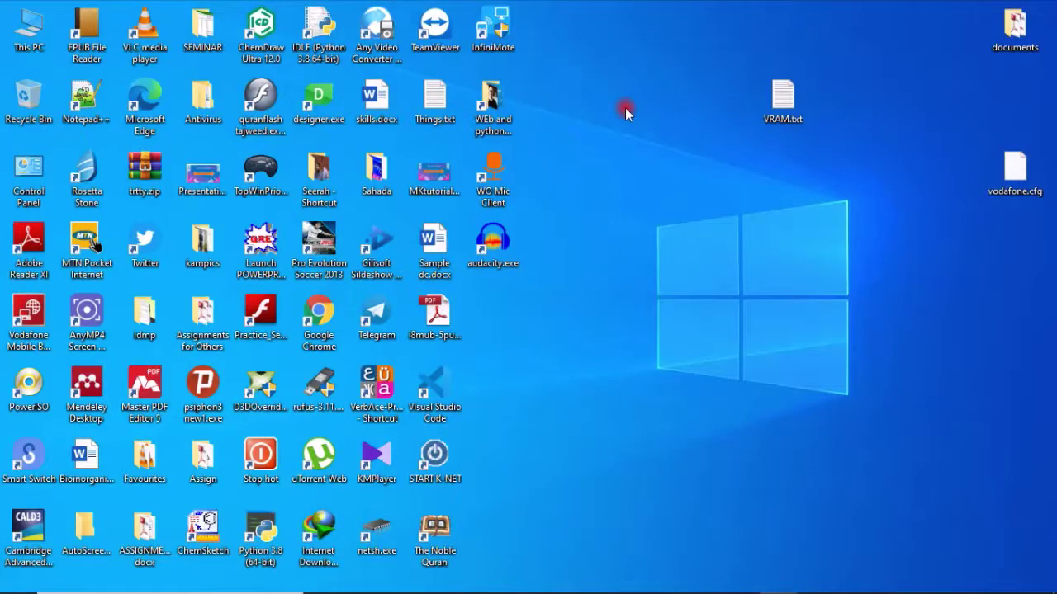
key(super+r)
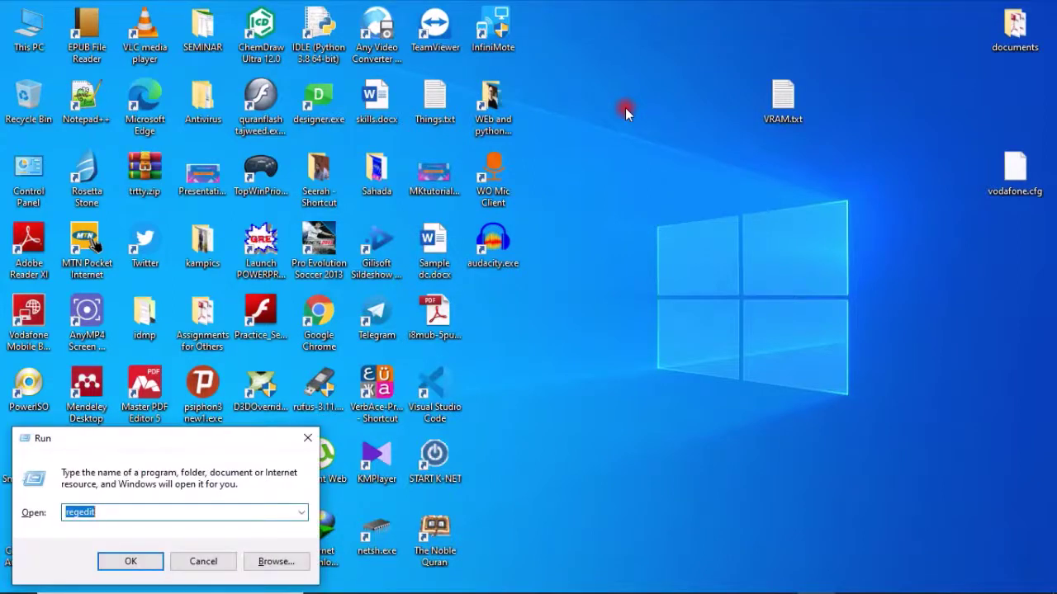
key(Return)
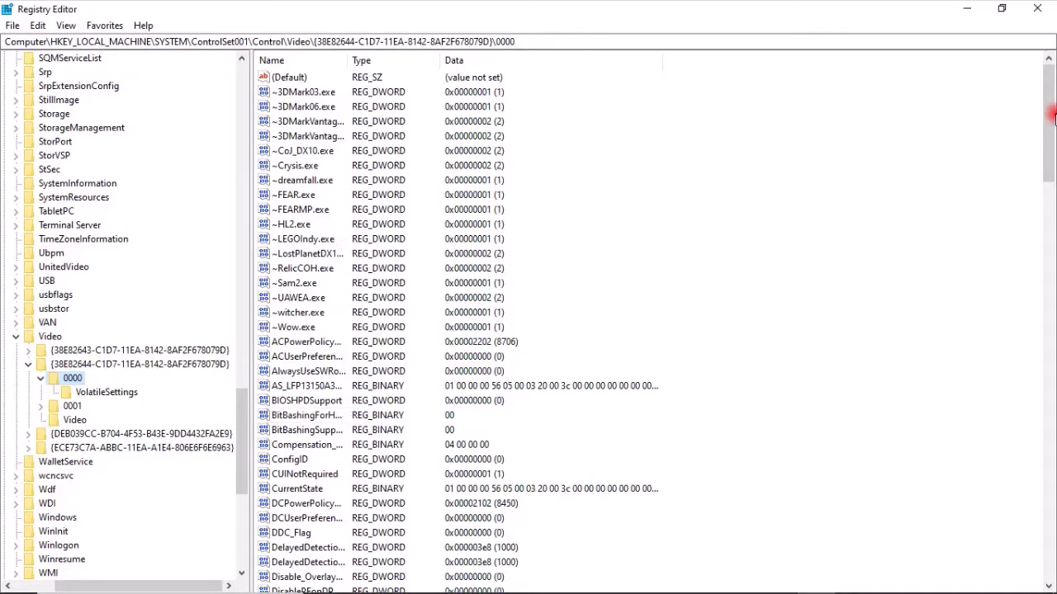
Check that IncreaseFixedSegment still reads 1, then minimize Registry Editor
drag(1048, 169, 1051, 426)
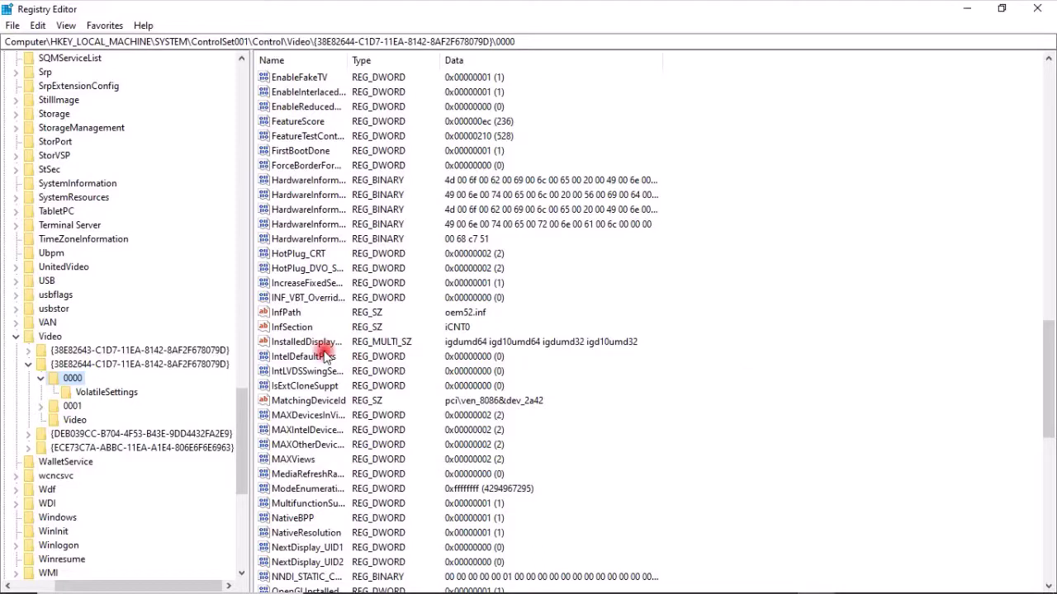
double_click(295, 284)
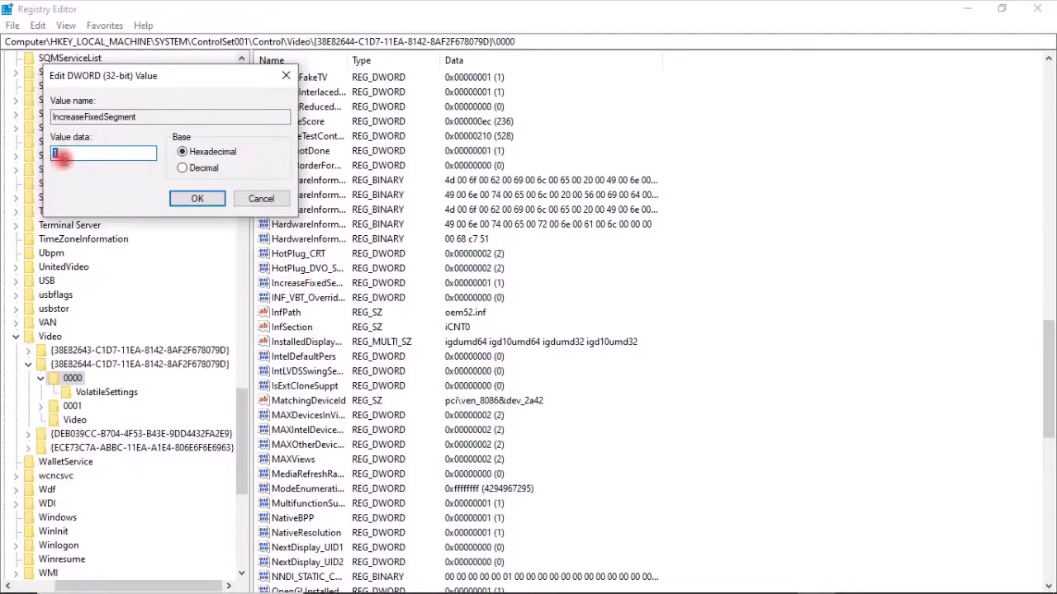
click(183, 199)
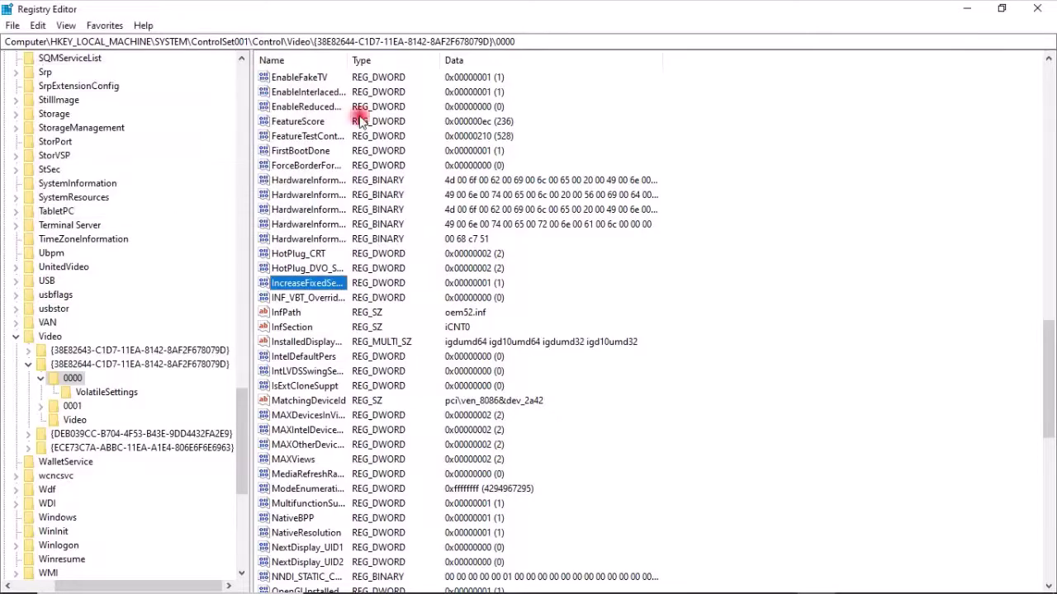
click(981, 8)
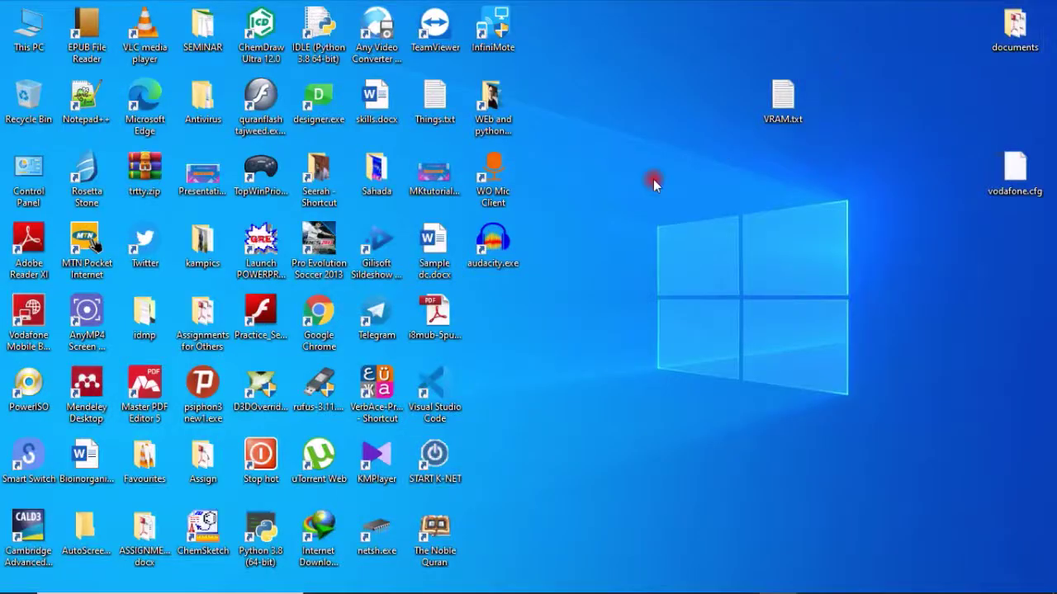